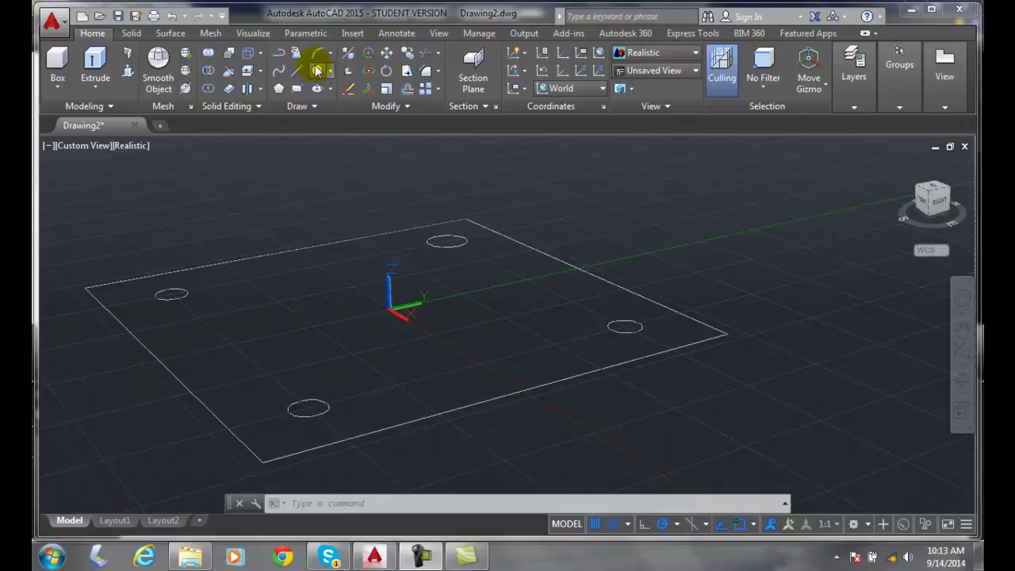
- Convert the rectangle and the top, right, bottom and left circles into five regions
left_click(314, 108)
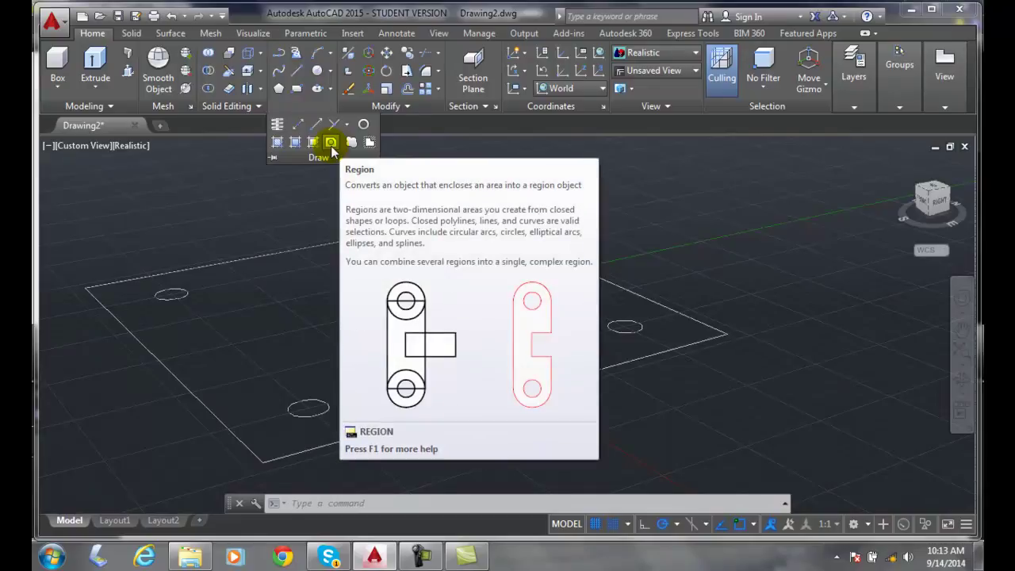
left_click(332, 143)
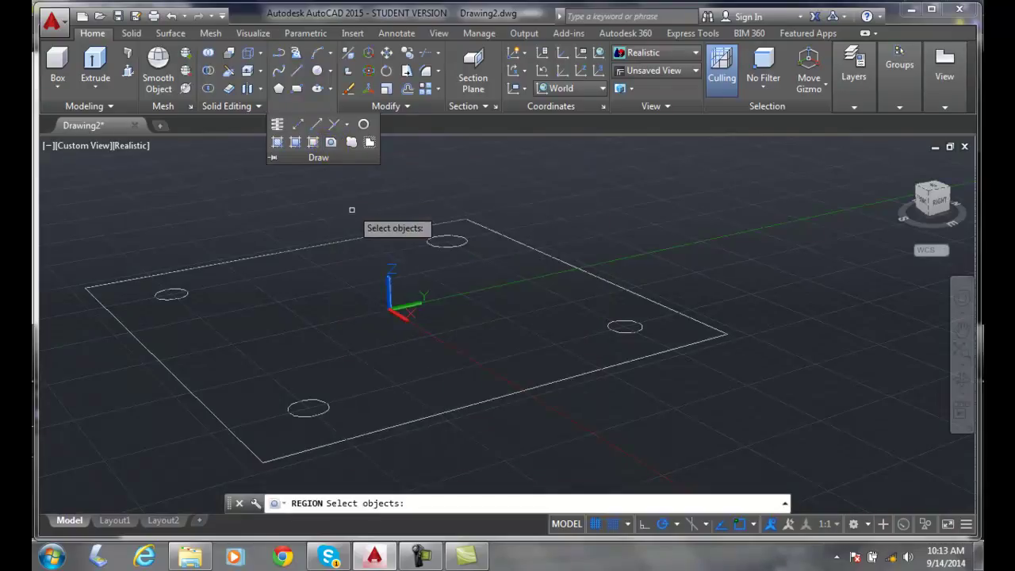
left_click(356, 238)
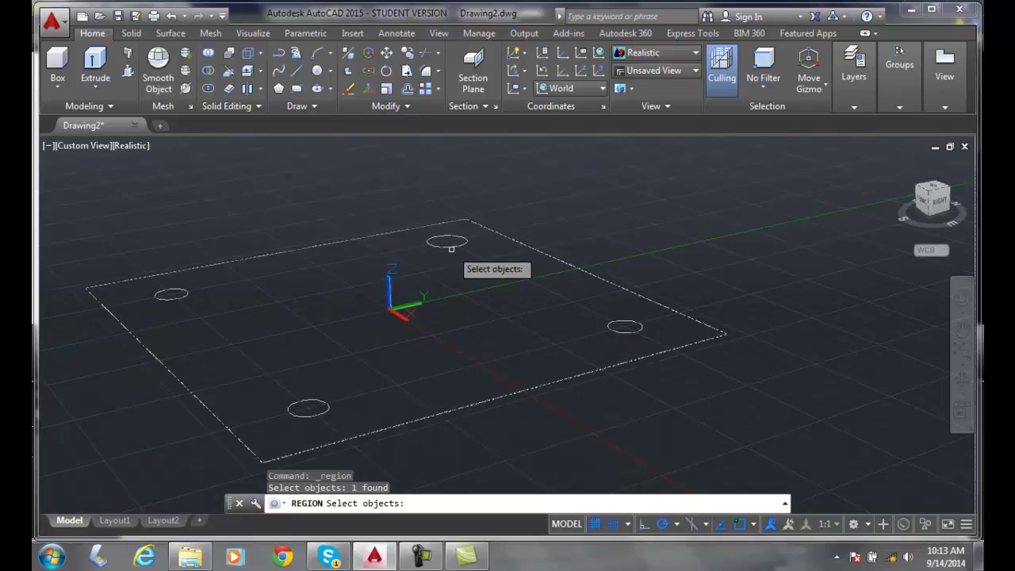
left_click(449, 245)
left_click(640, 333)
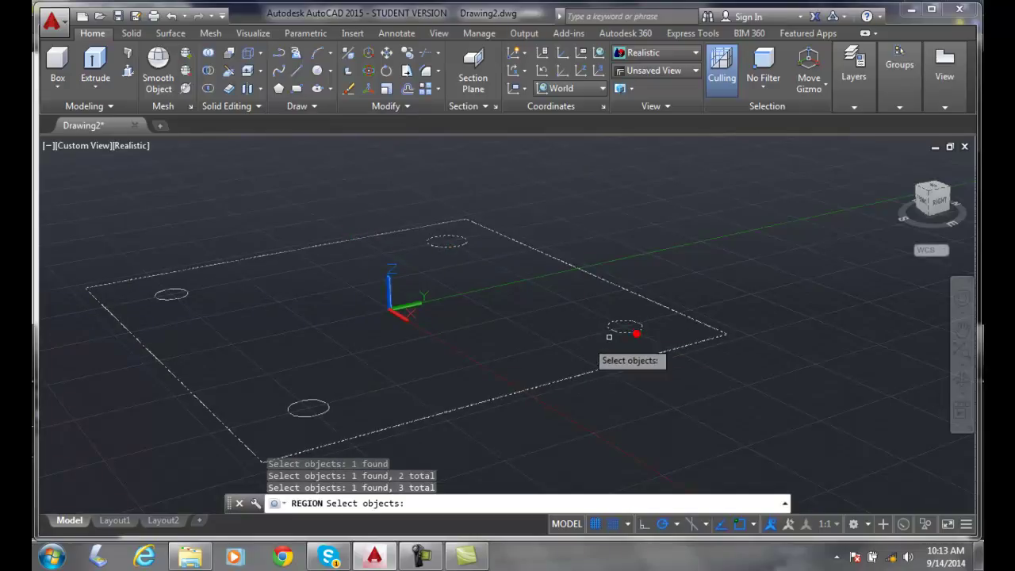
left_click(292, 402)
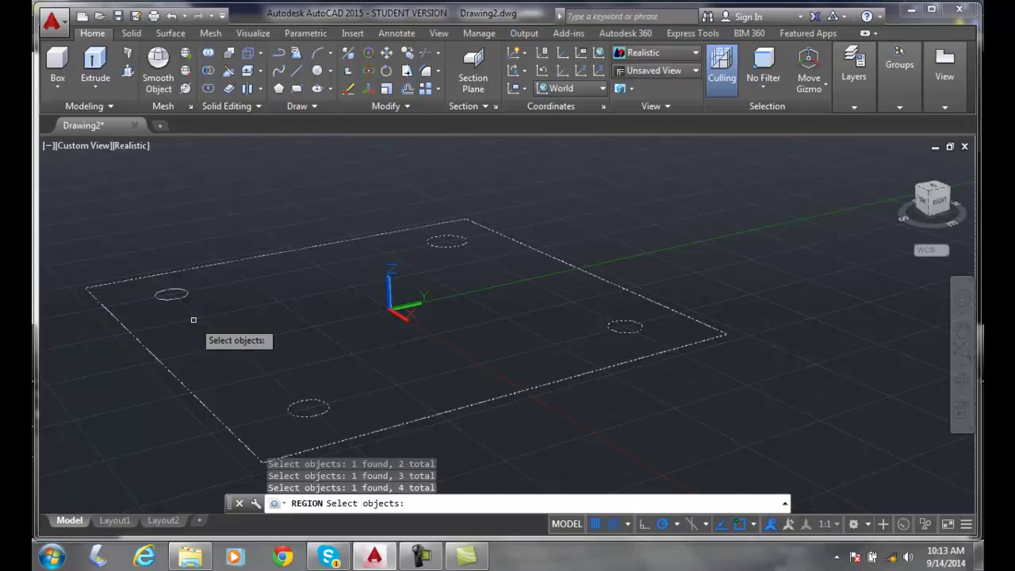
left_click(179, 298)
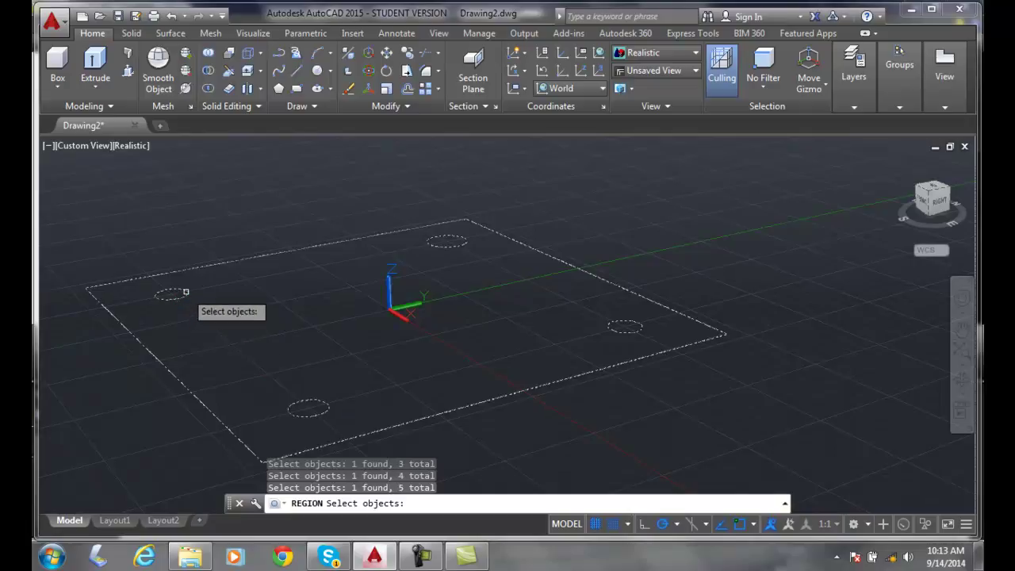
key("Return")
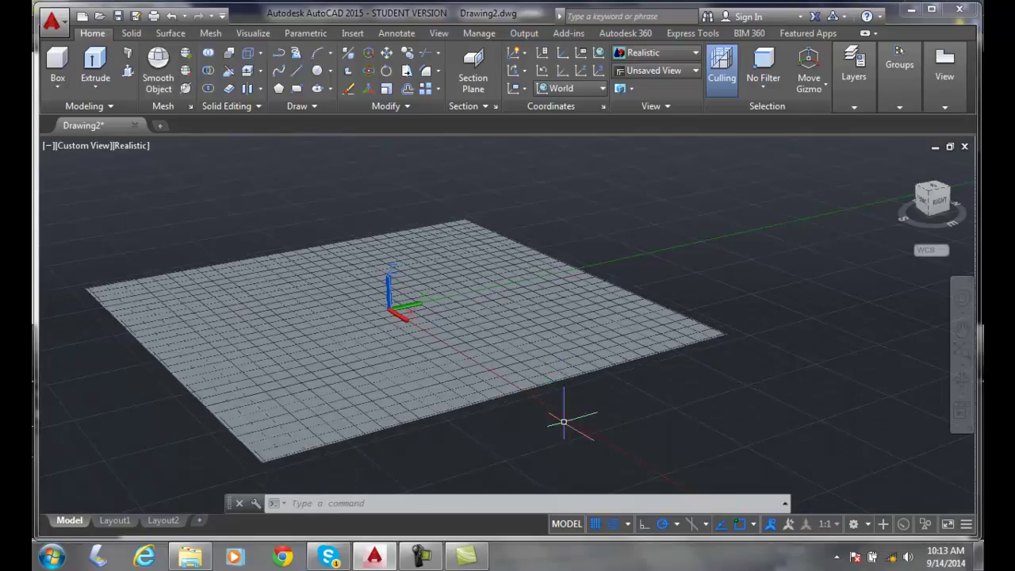
- Window-select the whole plate to check the new regions, then clear the selection
left_click(720, 402)
left_click(529, 251)
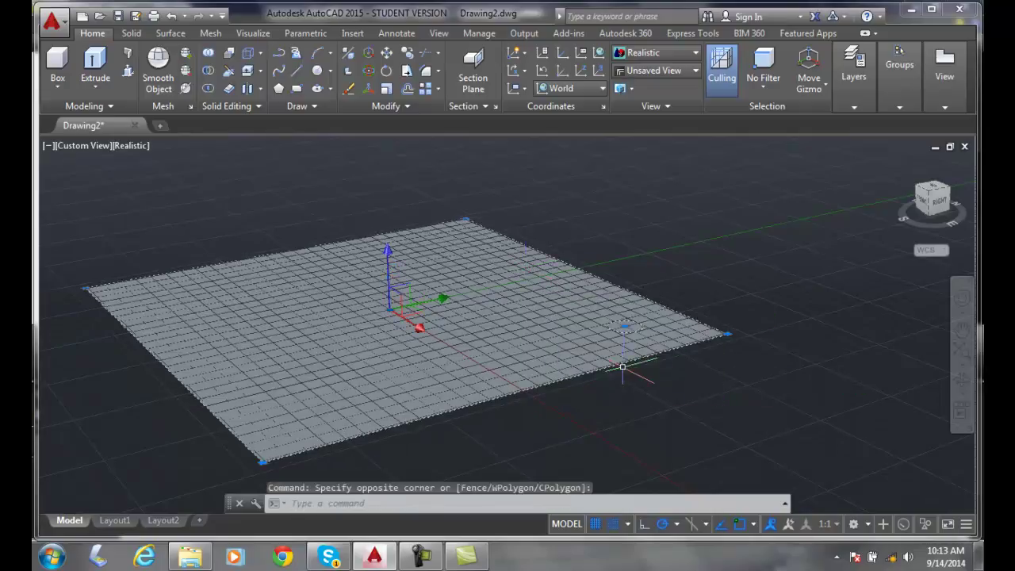
key("Escape")
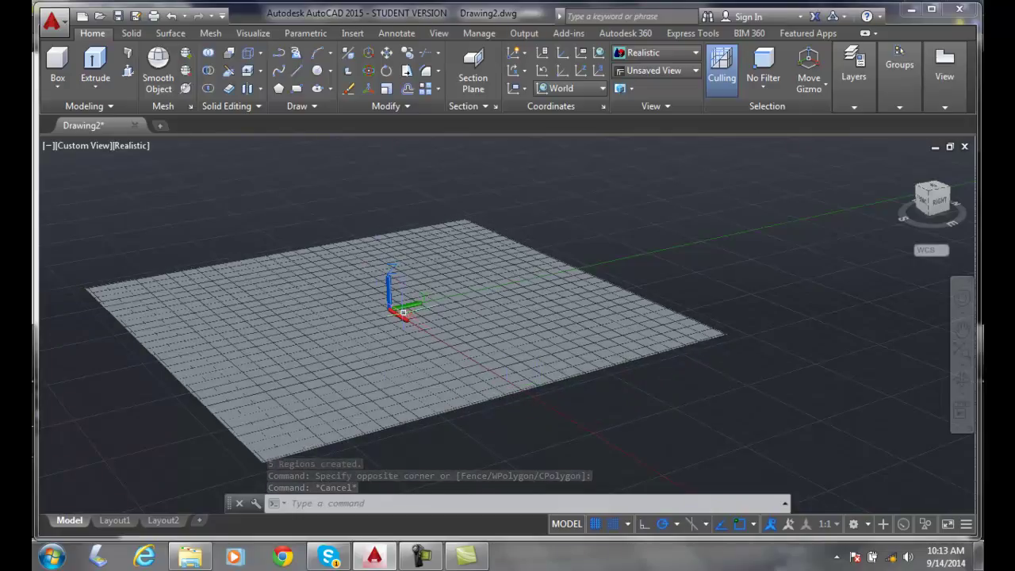
- Extrude all five regions 20 units into a solid block and zoom out to view it
left_click(95, 62)
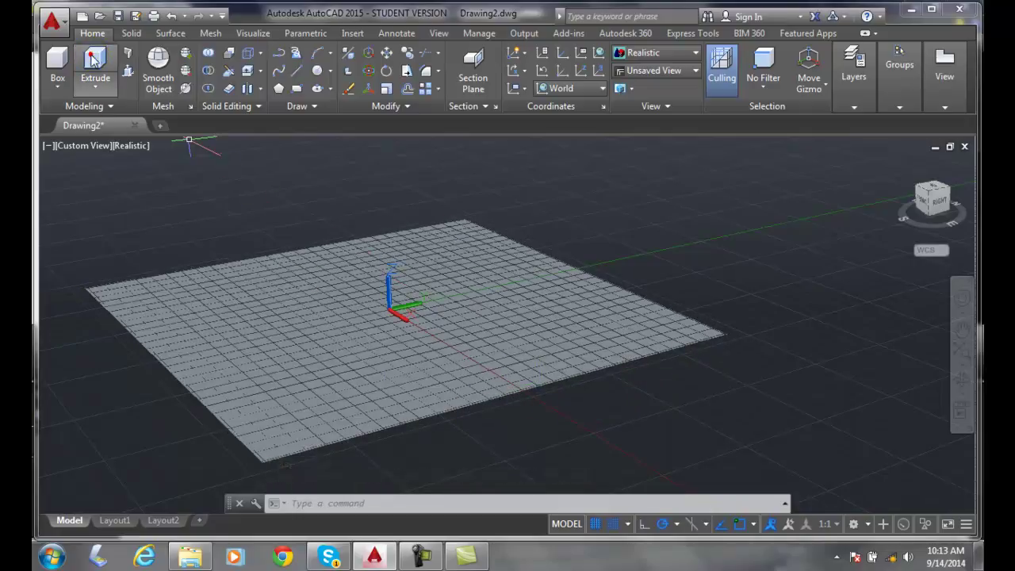
left_click(733, 459)
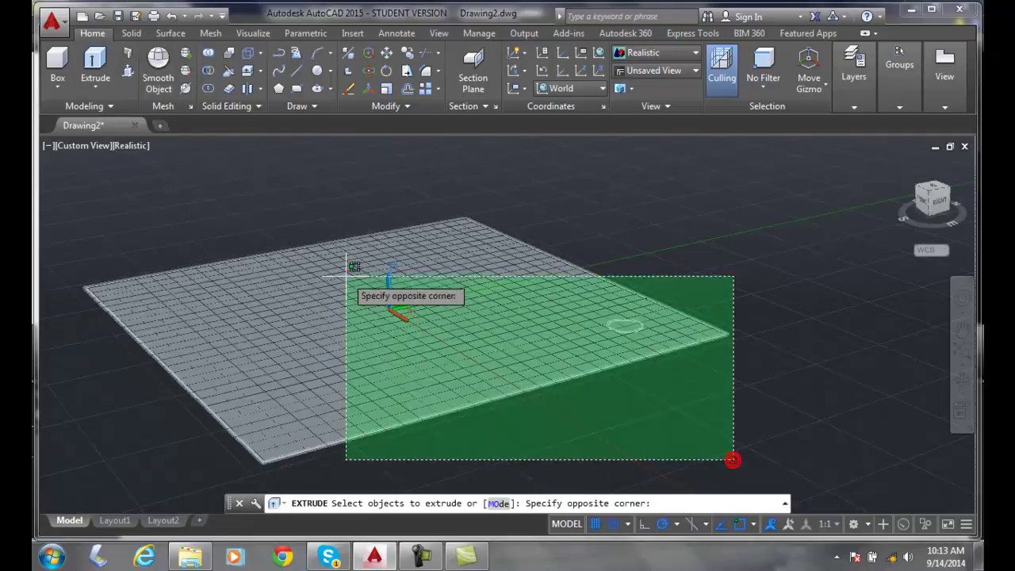
left_click(134, 213)
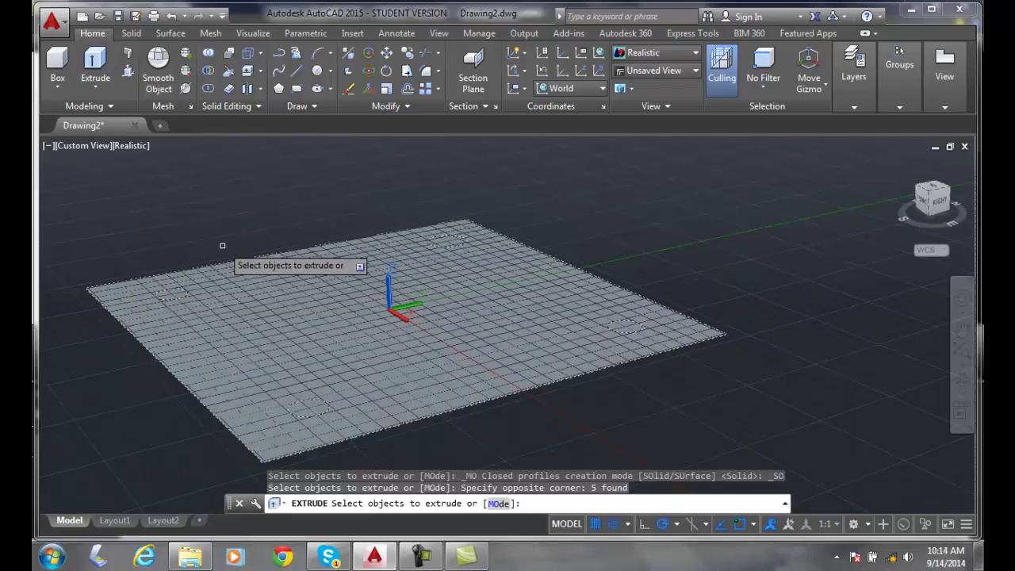
key("Return")
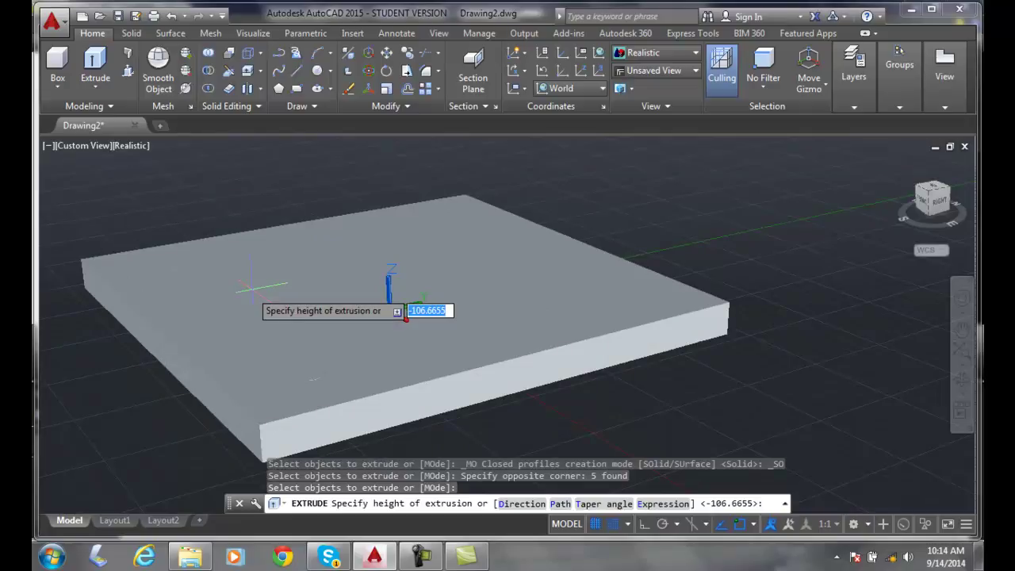
type("20")
key("Return")
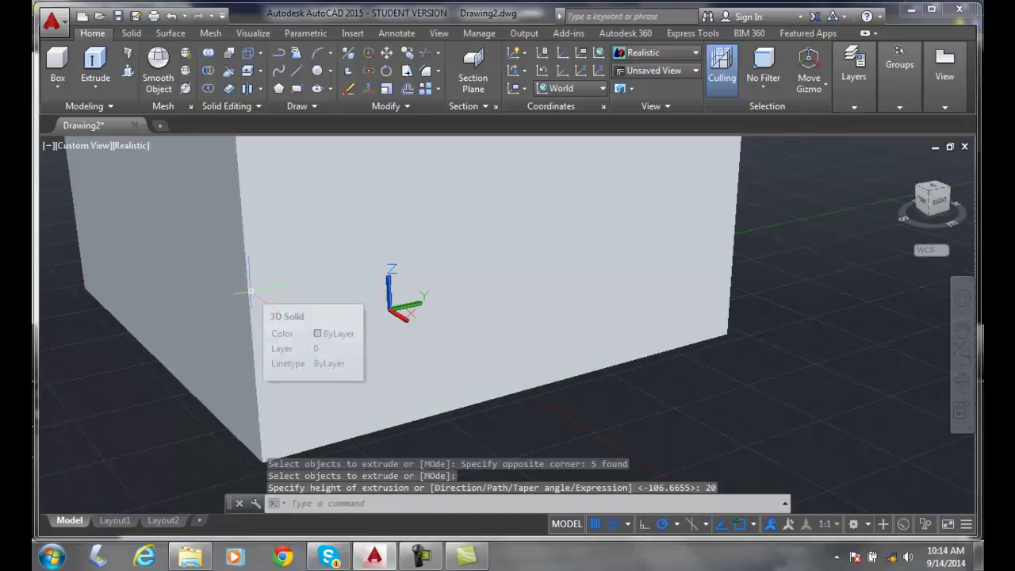
scroll(261, 294, "down", 2)
scroll(366, 293, "down", 2)
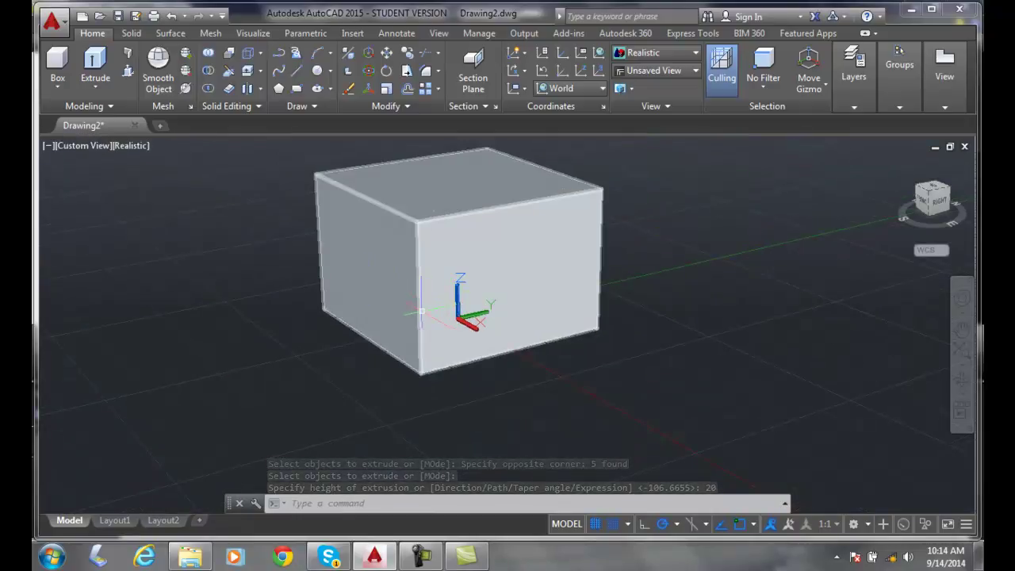
key("Escape")
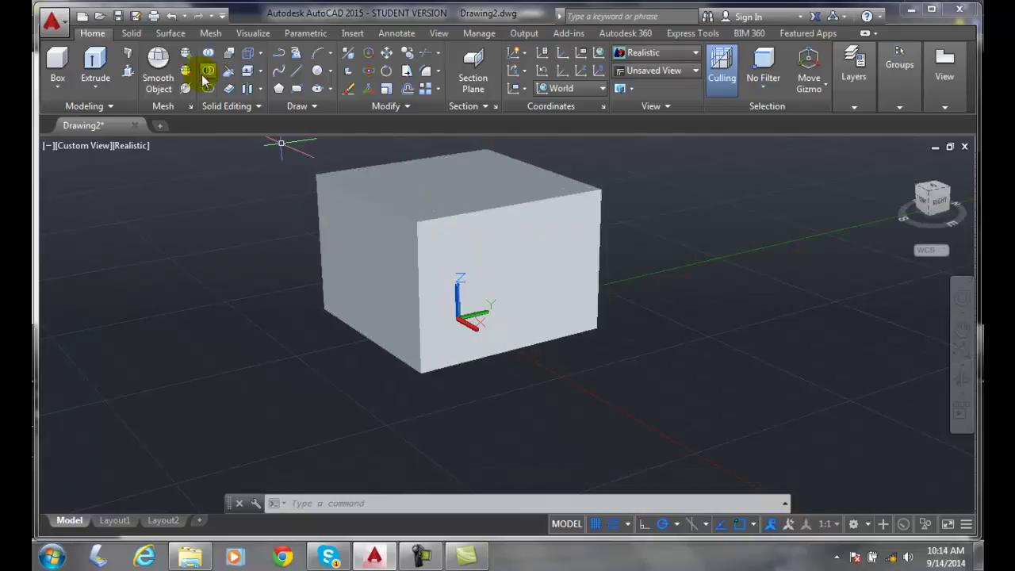
- Subtract the first two cylinders from the block to cut two holes
left_click(209, 73)
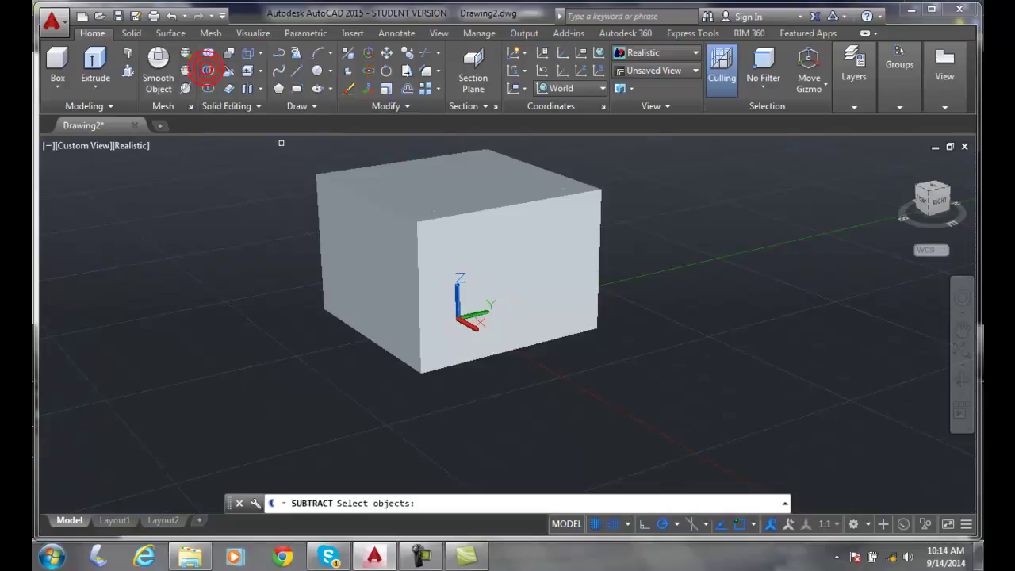
left_click(483, 211)
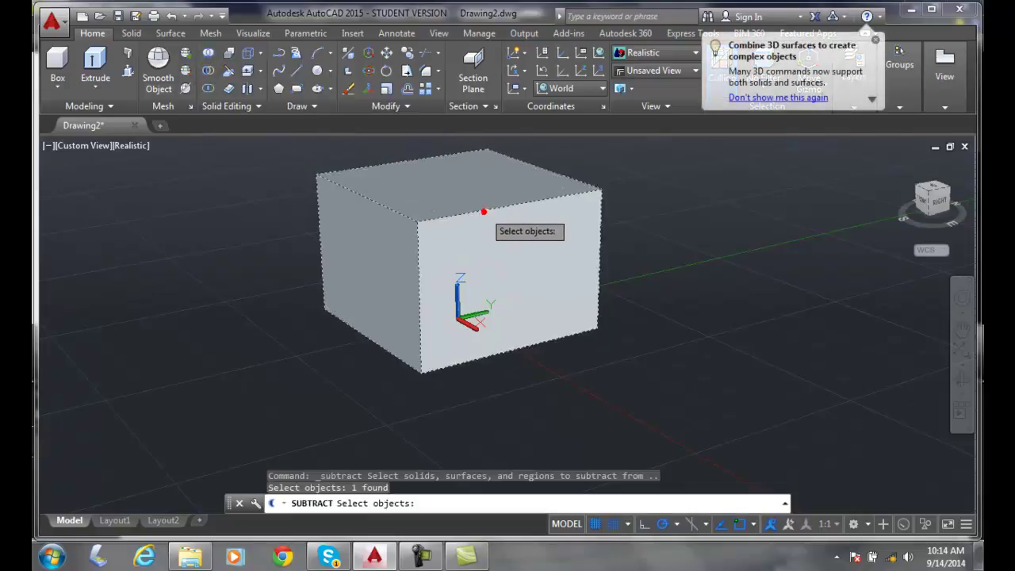
key("Return")
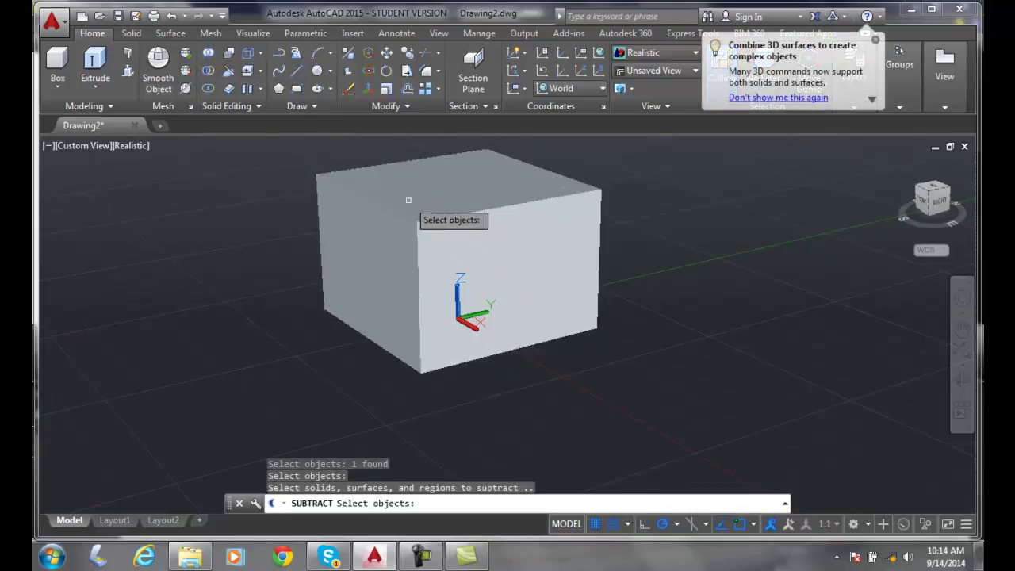
left_click(425, 208)
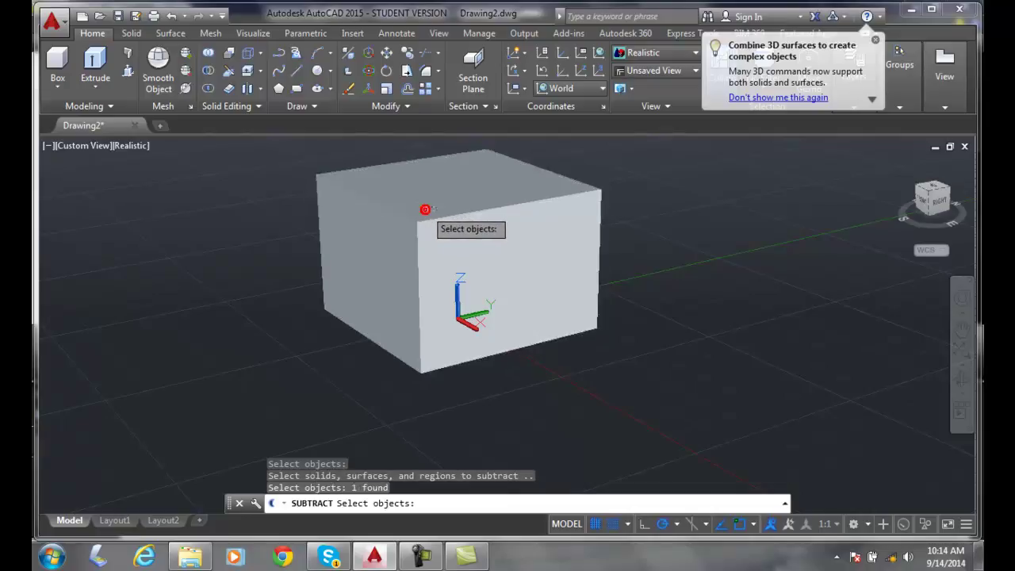
key("Return")
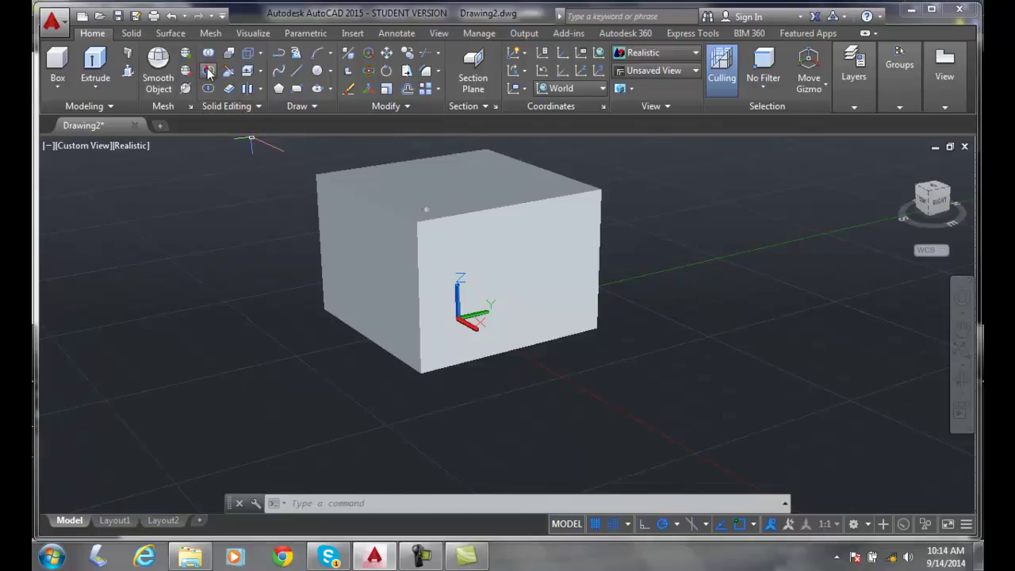
left_click(208, 71)
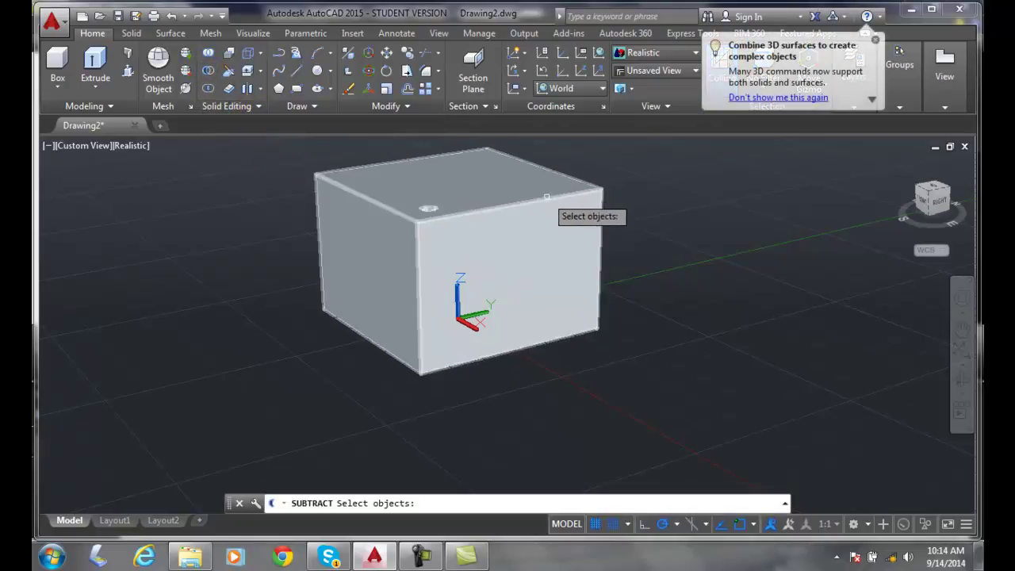
left_click(541, 201)
key("Return")
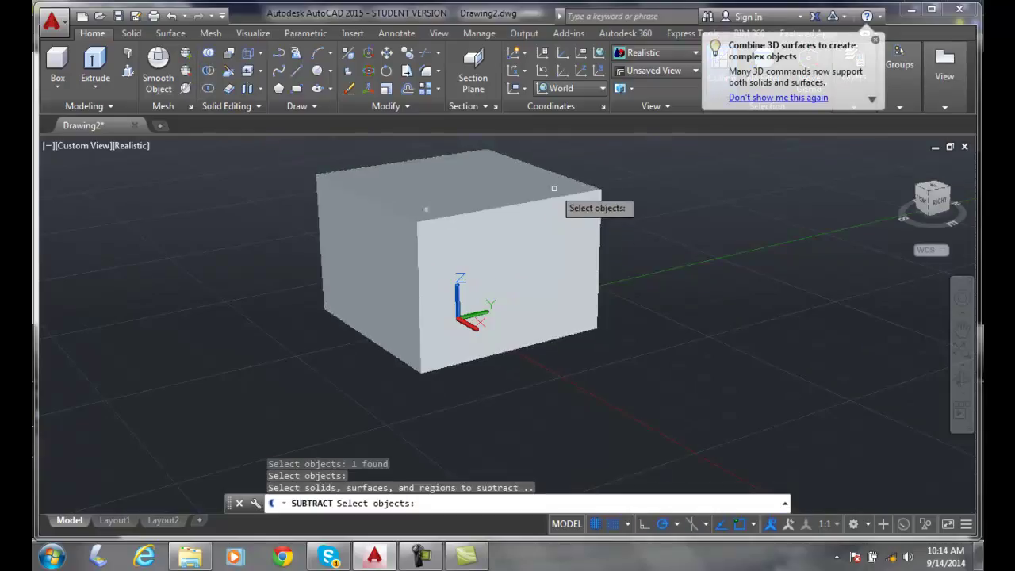
left_click(555, 185)
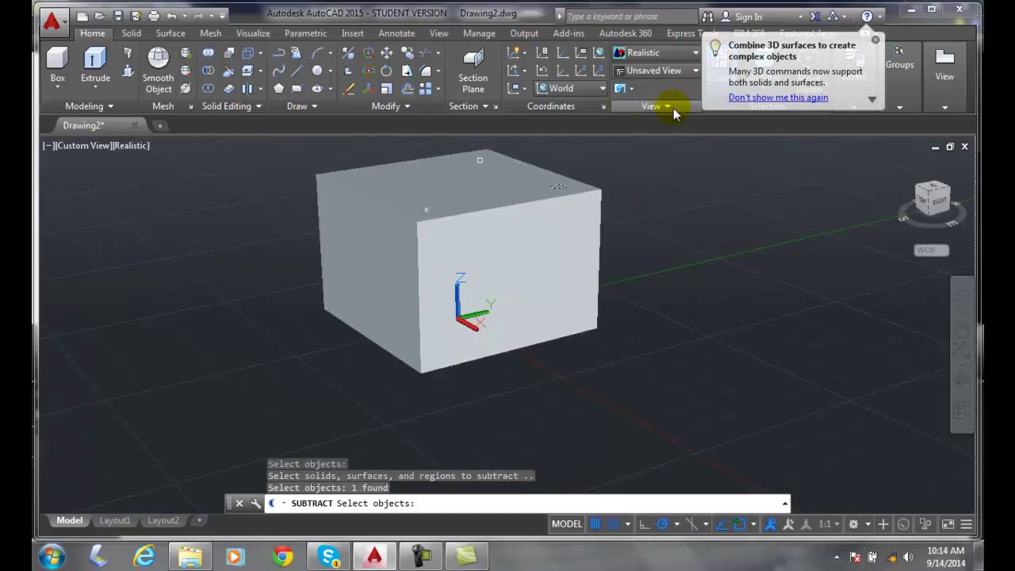
key("Return")
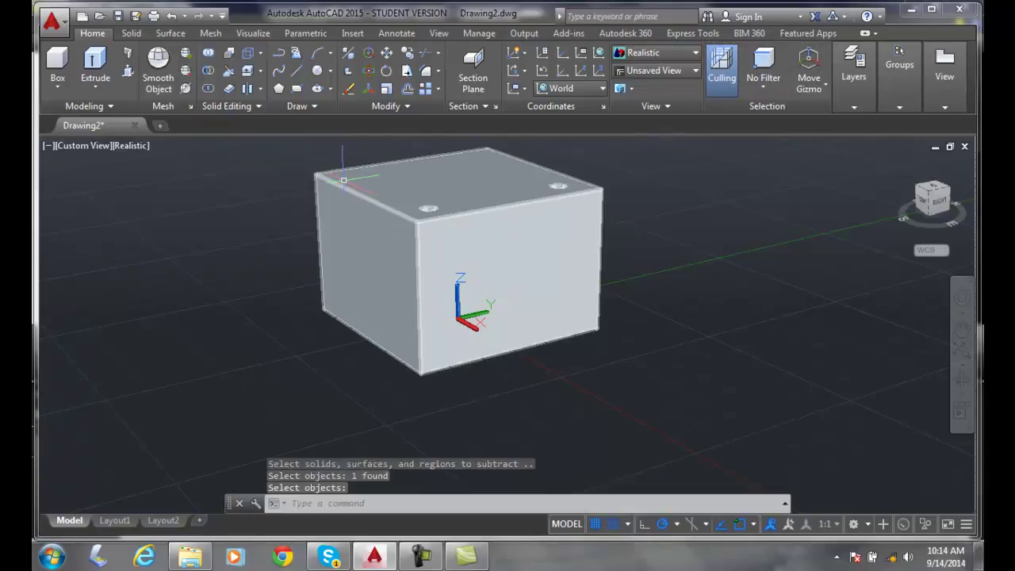
- Subtract the remaining two cylinders from the block, the last one via the su alias
key("Return")
left_click(352, 190)
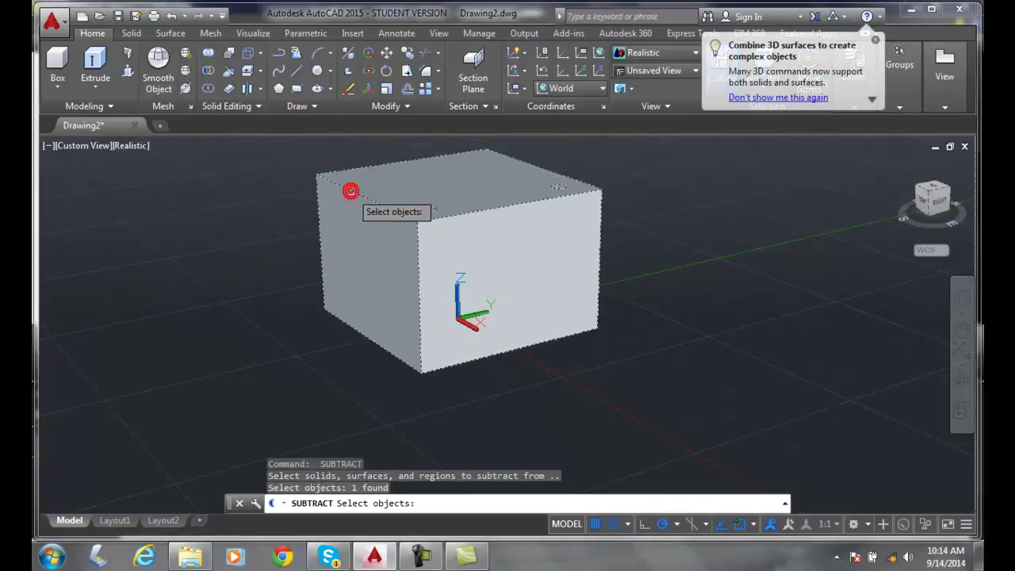
key("Return")
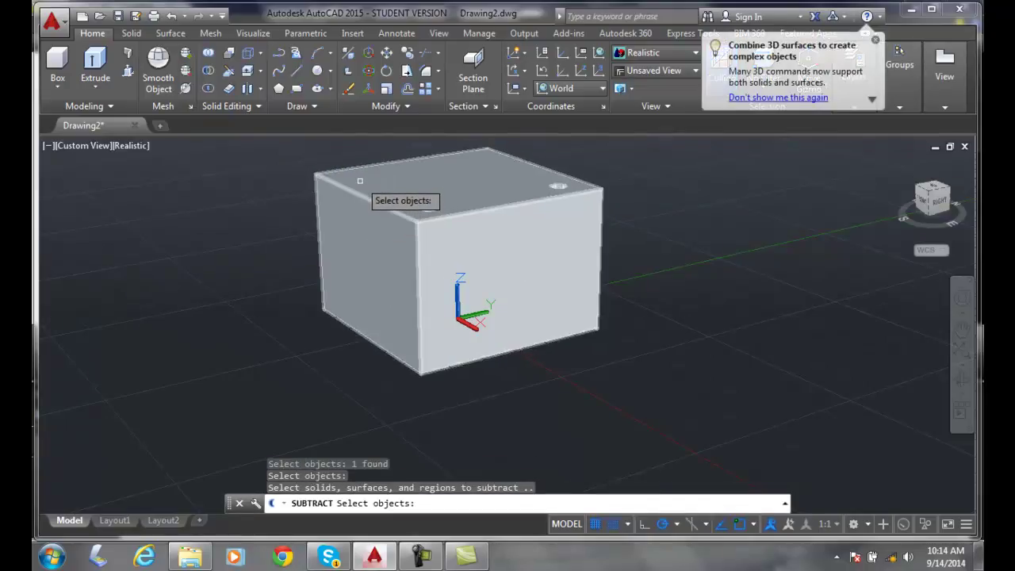
left_click(355, 176)
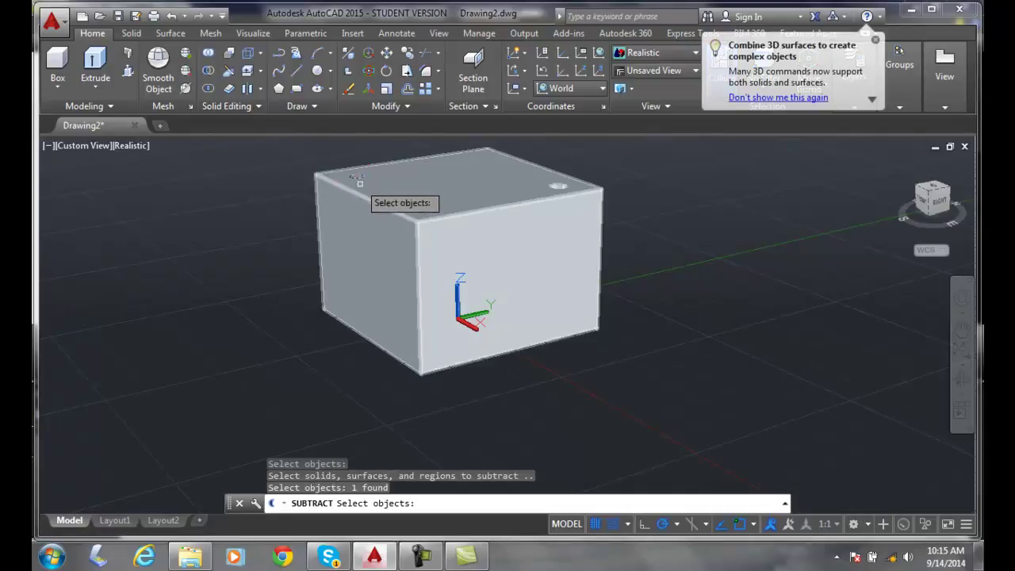
key("Return")
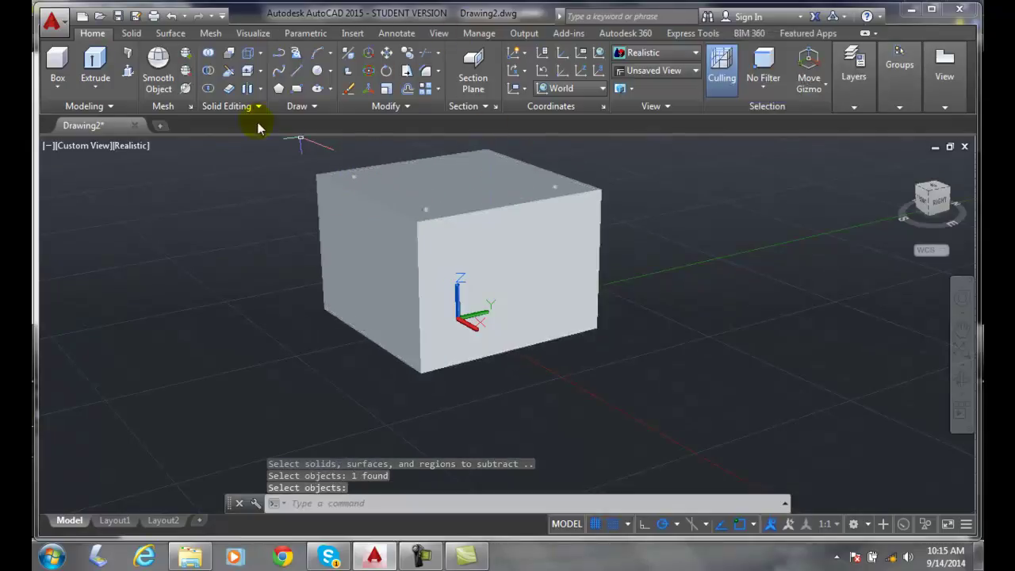
type("su")
key("Return")
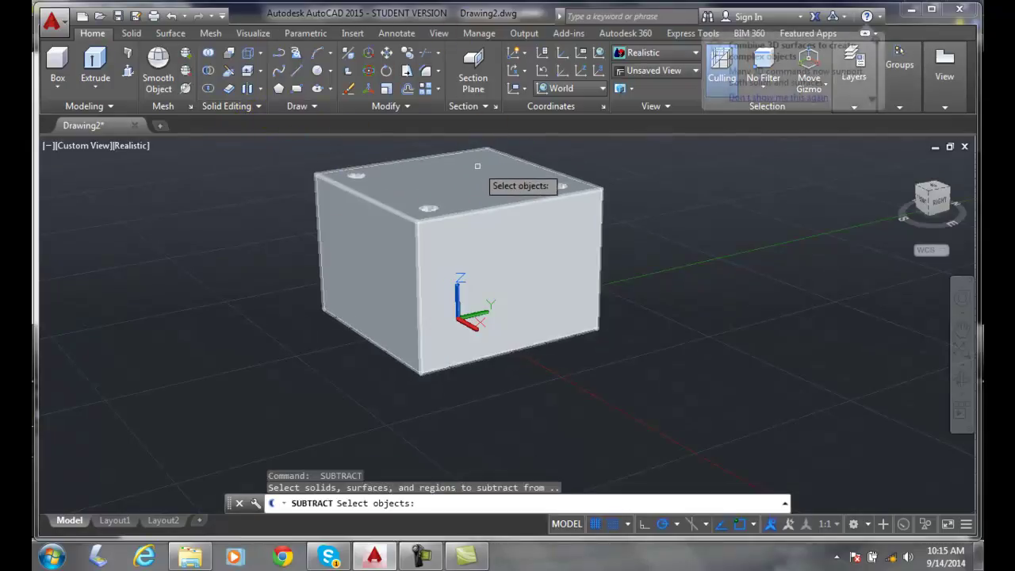
left_click(485, 211)
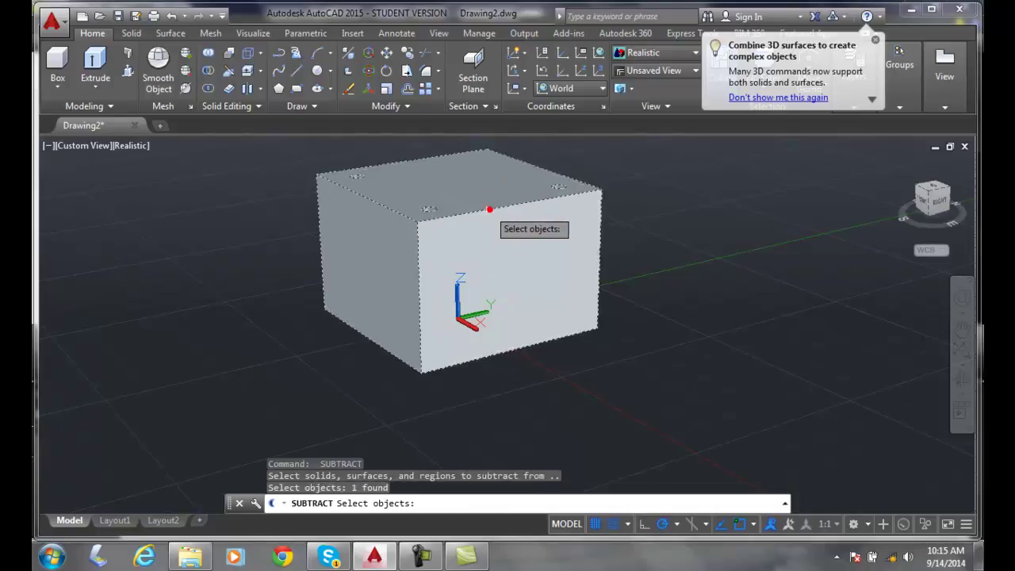
key("Return")
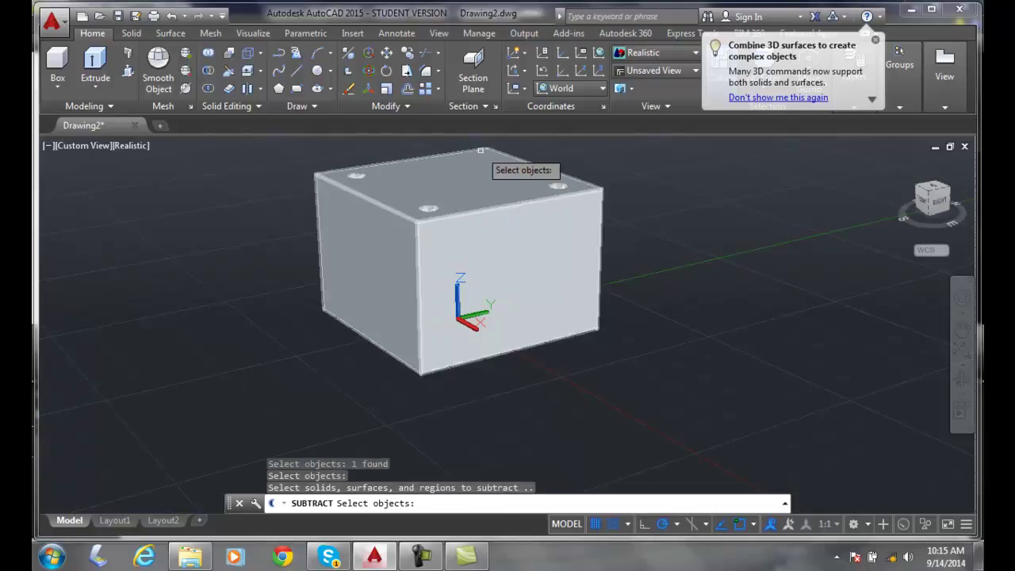
left_click(478, 157)
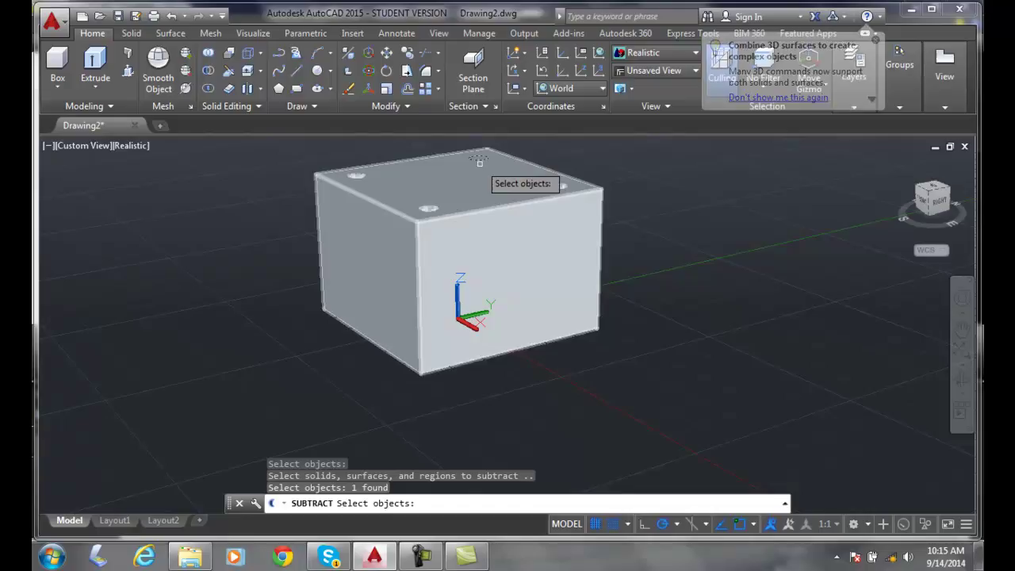
key("Return")
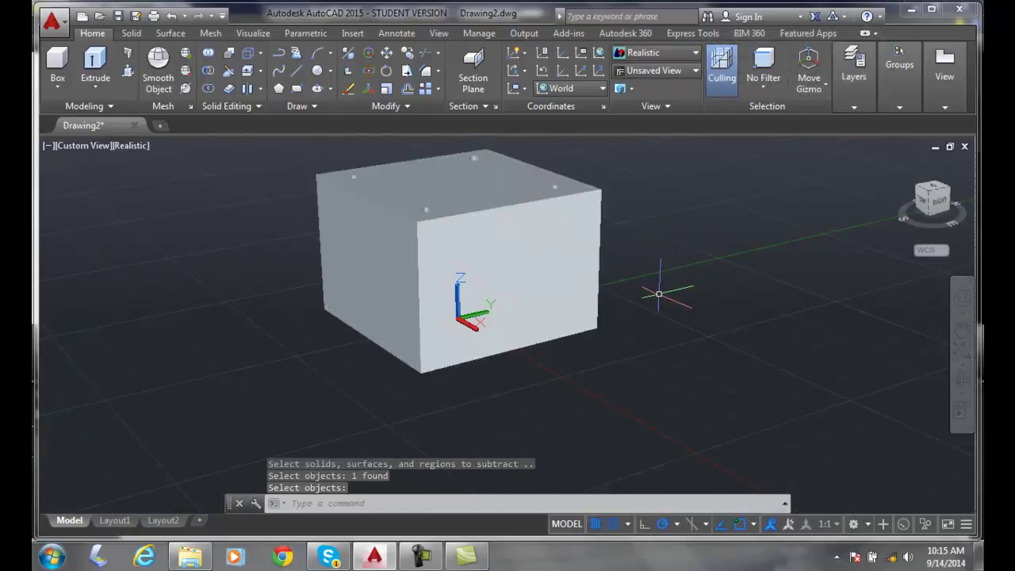
- Zoom and orbit to look down on the block's top and inspect the four holes
scroll(658, 289, "up", 1)
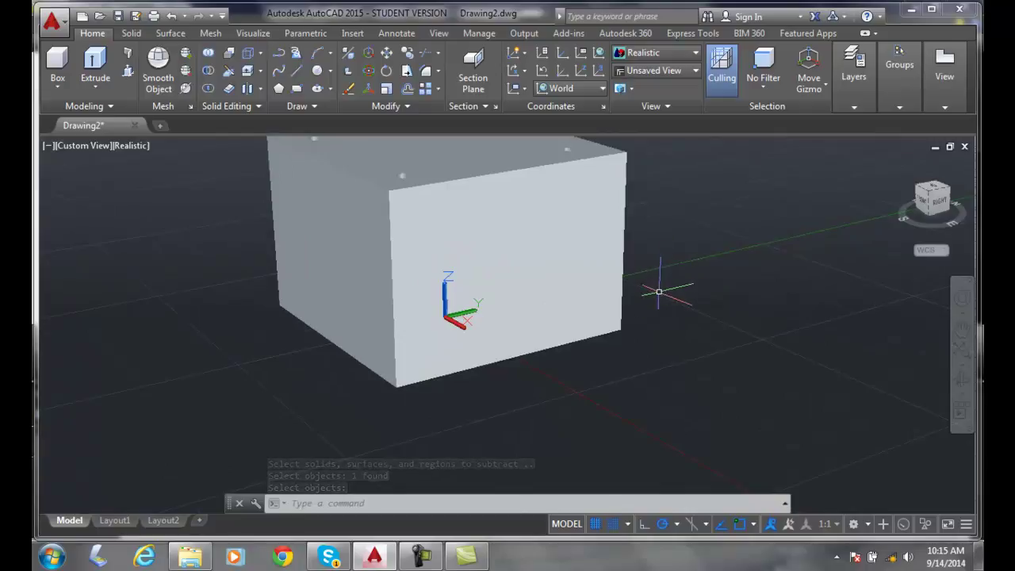
scroll(682, 278, "up", 1)
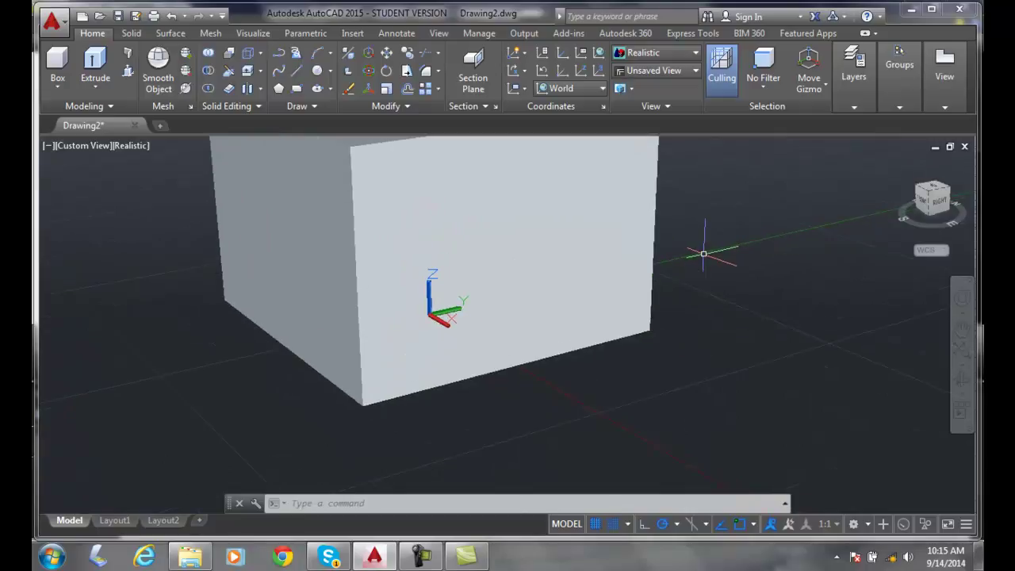
scroll(696, 246, "up", 1)
scroll(696, 257, "down", 4)
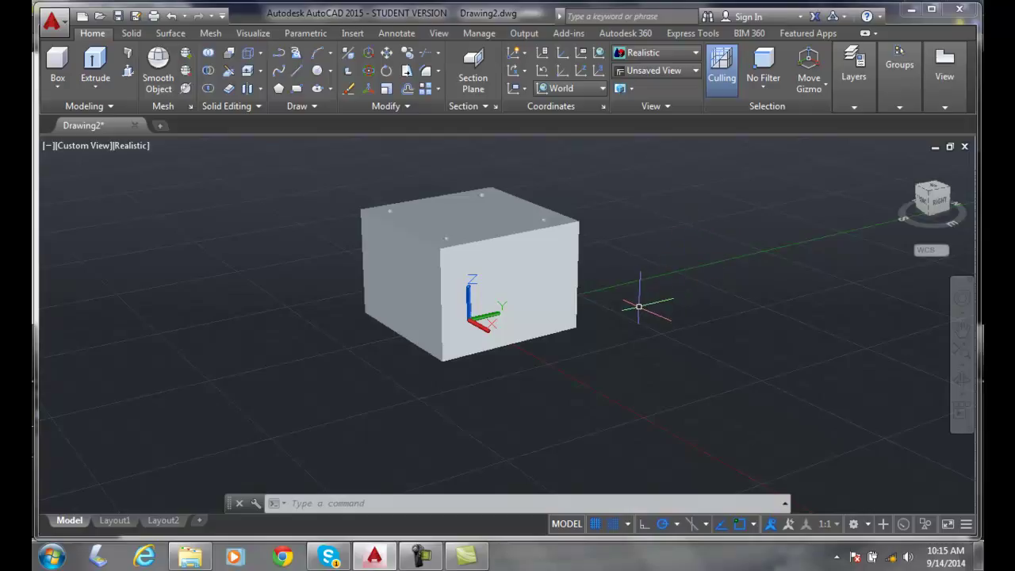
mouse_move(640, 302)
middle_mouse_down("shift")
mouse_move(573, 373)
mouse_move(620, 431)
mouse_move(747, 468)
mouse_move(759, 467)
mouse_move(756, 452)
mouse_move(719, 452)
mouse_move(767, 508)
mouse_move(792, 475)
middle_mouse_up("shift")
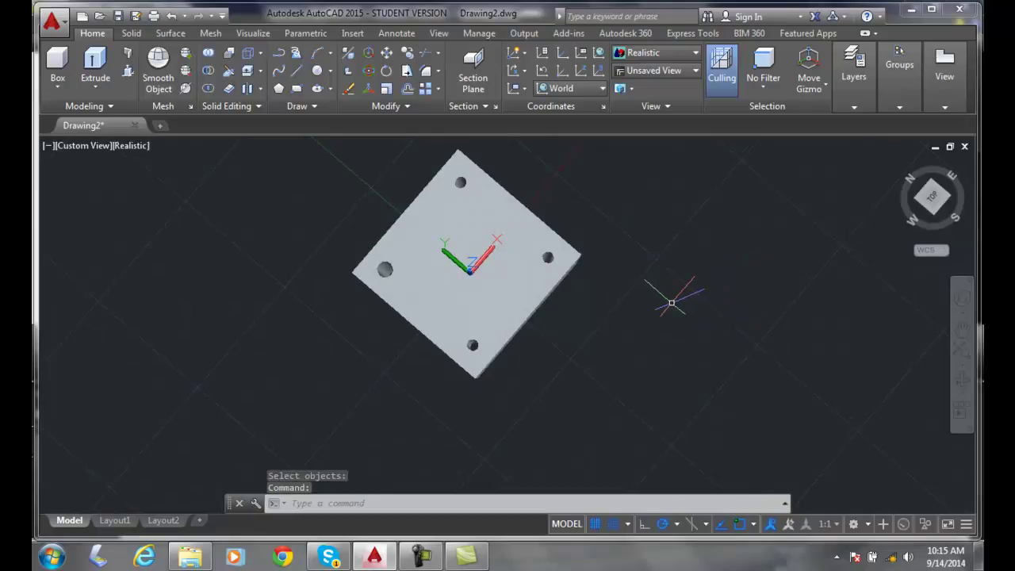
- Leave orbit and show the holed block in an isometric ViewCube corner view
key("Escape")
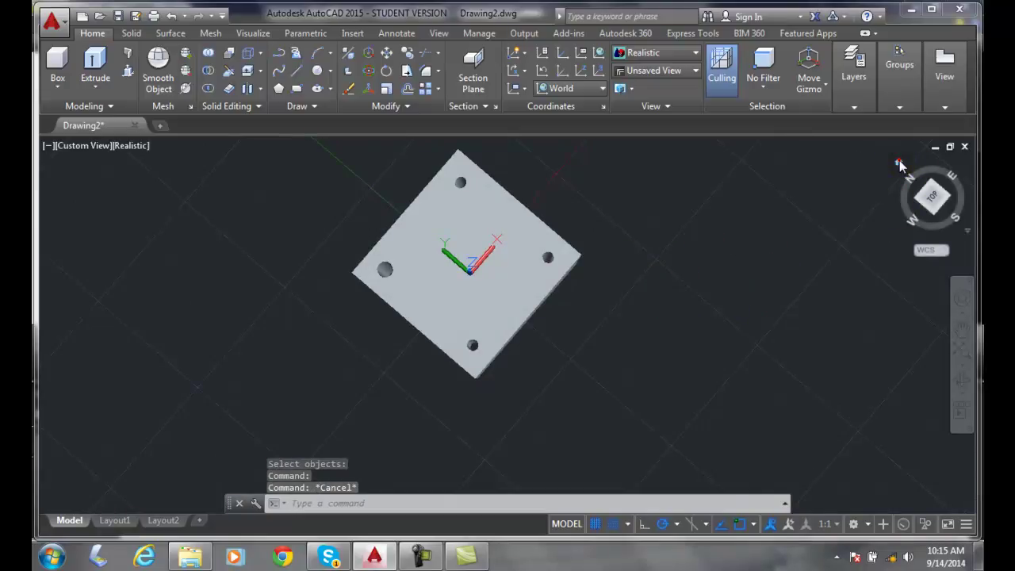
left_click(900, 164)
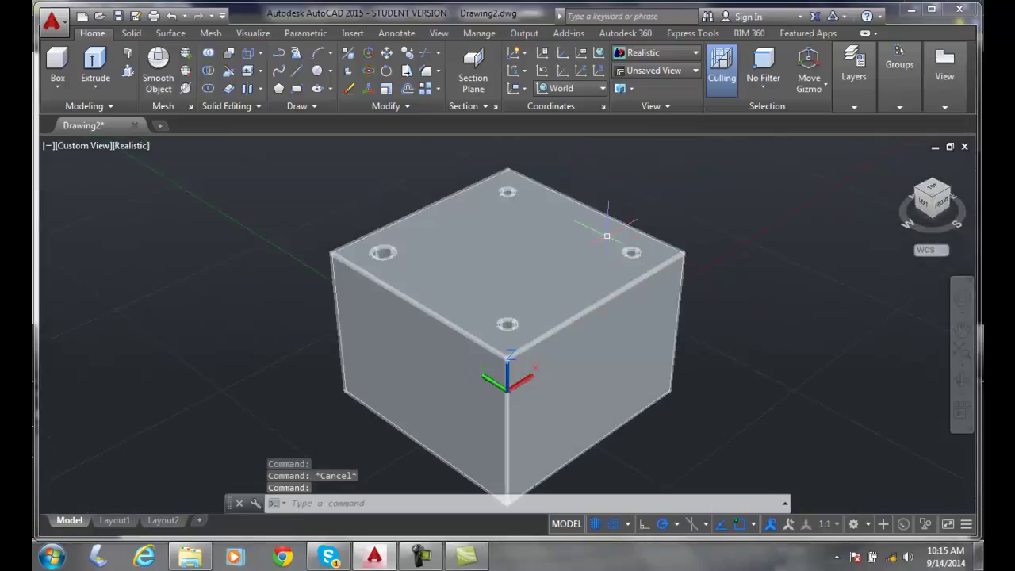